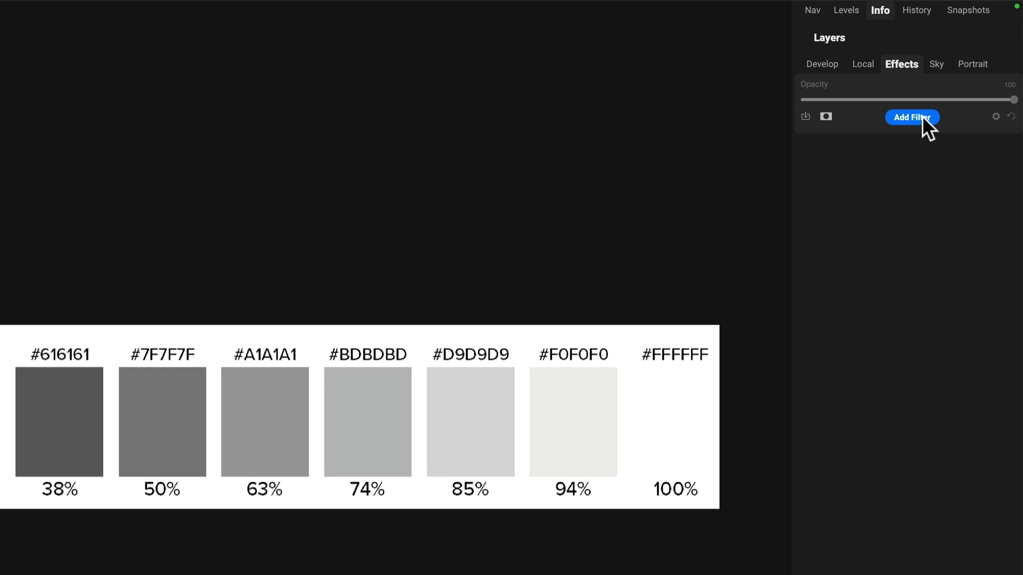
- Add a Match Color filter with the Starry style to the grayscale chart, and compare the chart with the filter off and on
{"action": "left_click", "coordinate": [922, 117]}
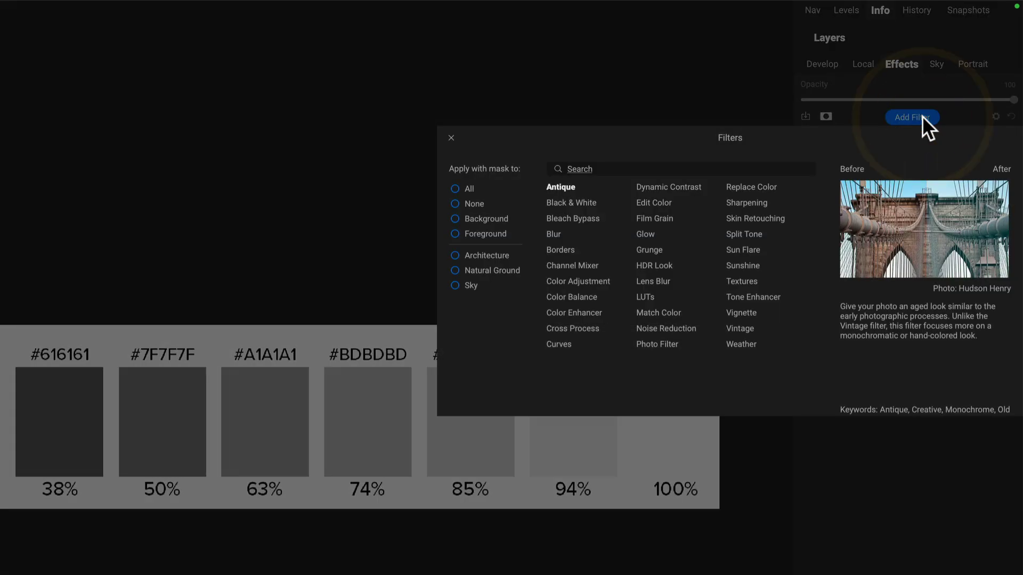
{"action": "left_click", "coordinate": [669, 312]}
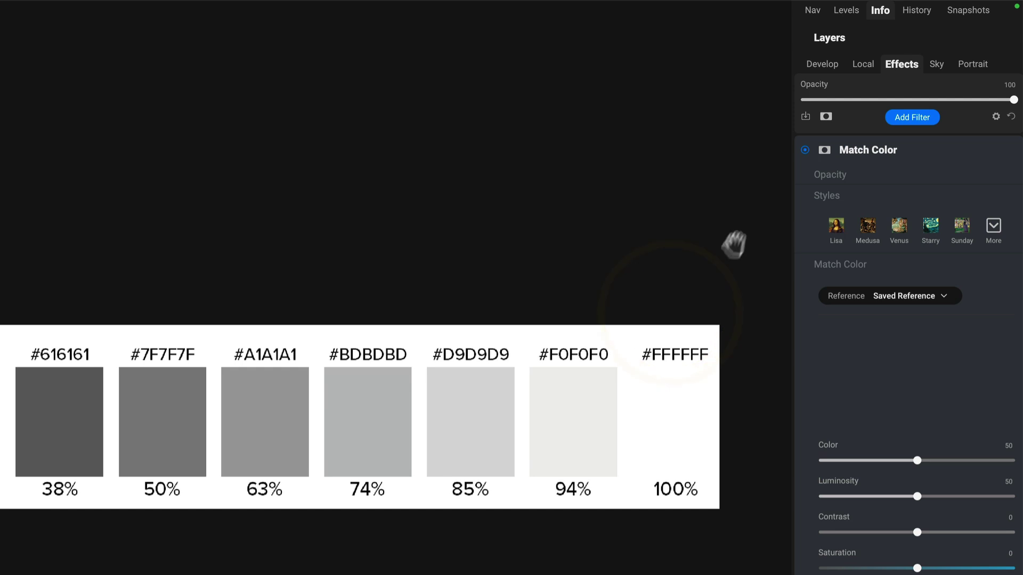
{"action": "left_click", "coordinate": [829, 175]}
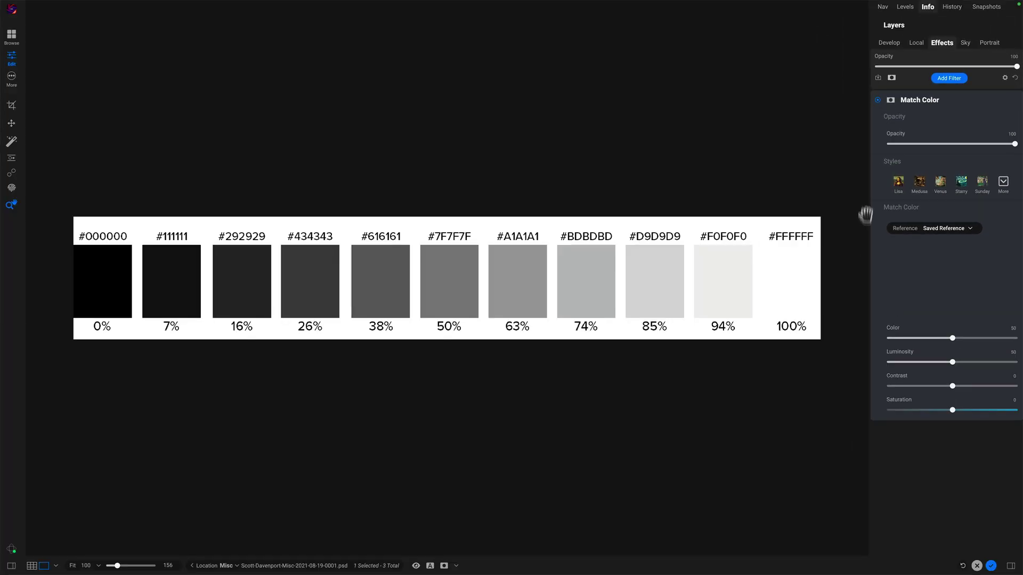
{"action": "left_click", "coordinate": [961, 182]}
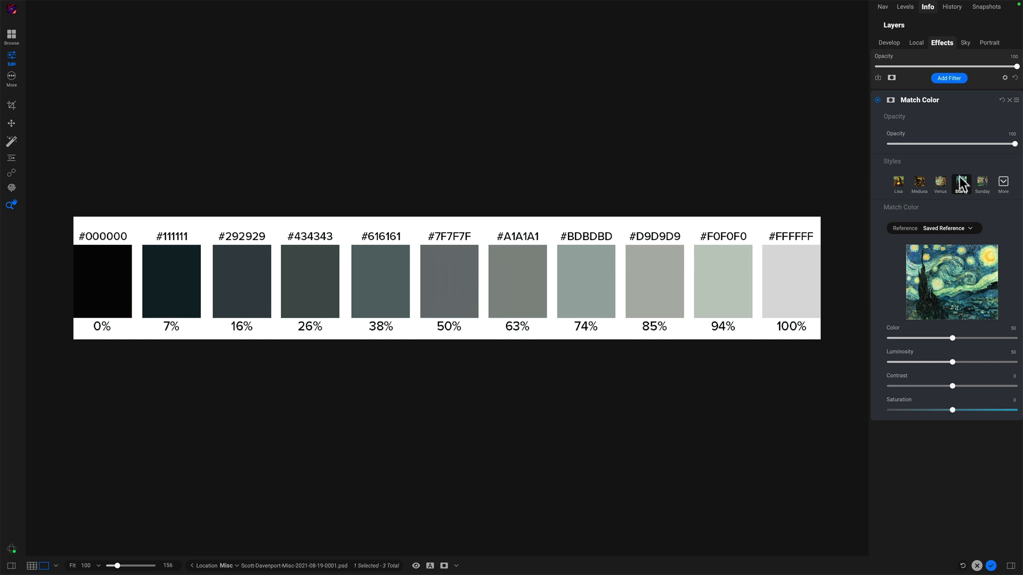
{"action": "left_click", "coordinate": [877, 100]}
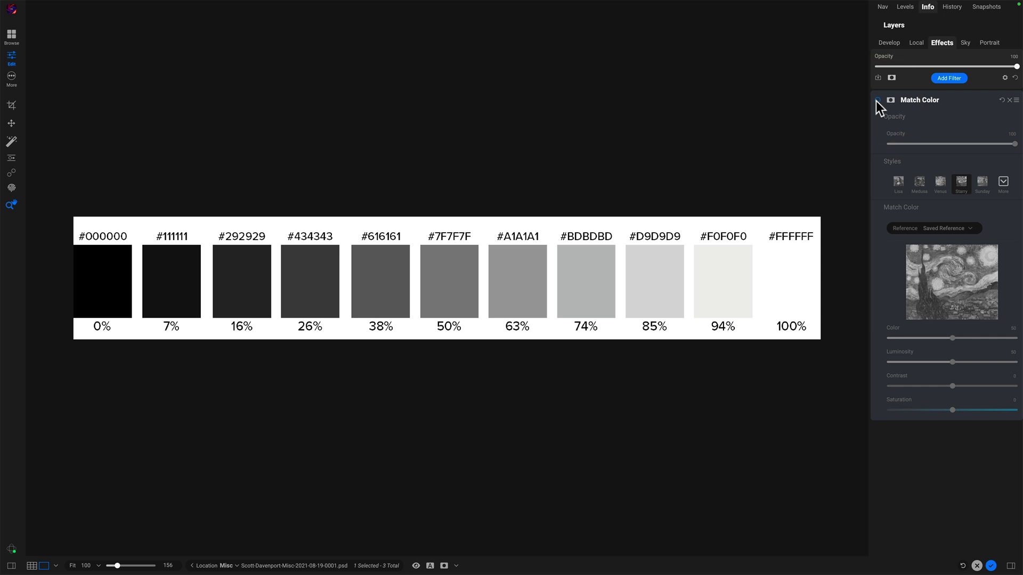
{"action": "left_click", "coordinate": [876, 101]}
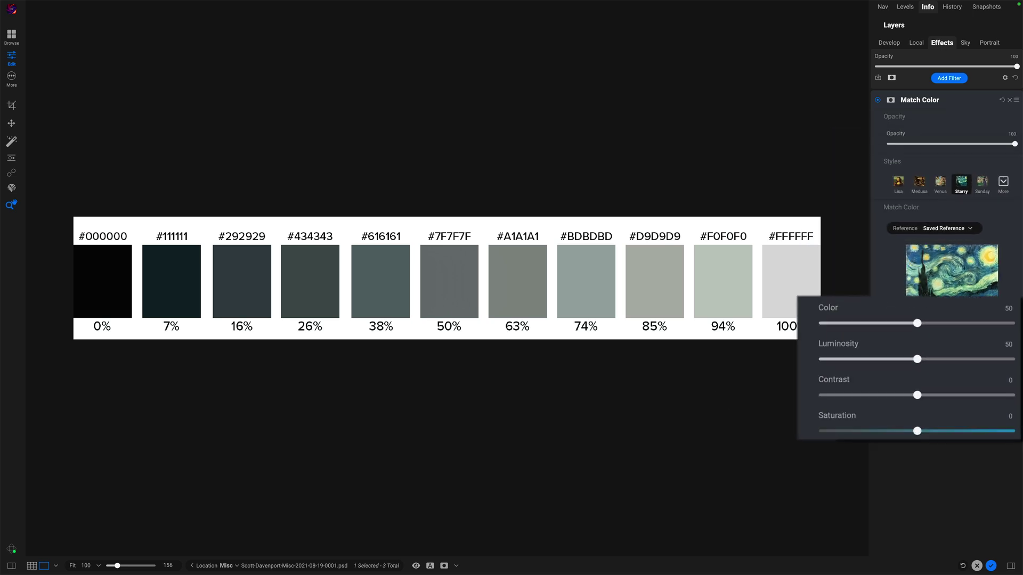
- Set the Match Color filter's Color to 91, and try Luminosity at 76 before resetting it to 50
{"action": "left_click_drag", "start_coordinate": [919, 323], "coordinate": [991, 327]}
{"action": "left_click_drag", "start_coordinate": [917, 358], "coordinate": [962, 358]}
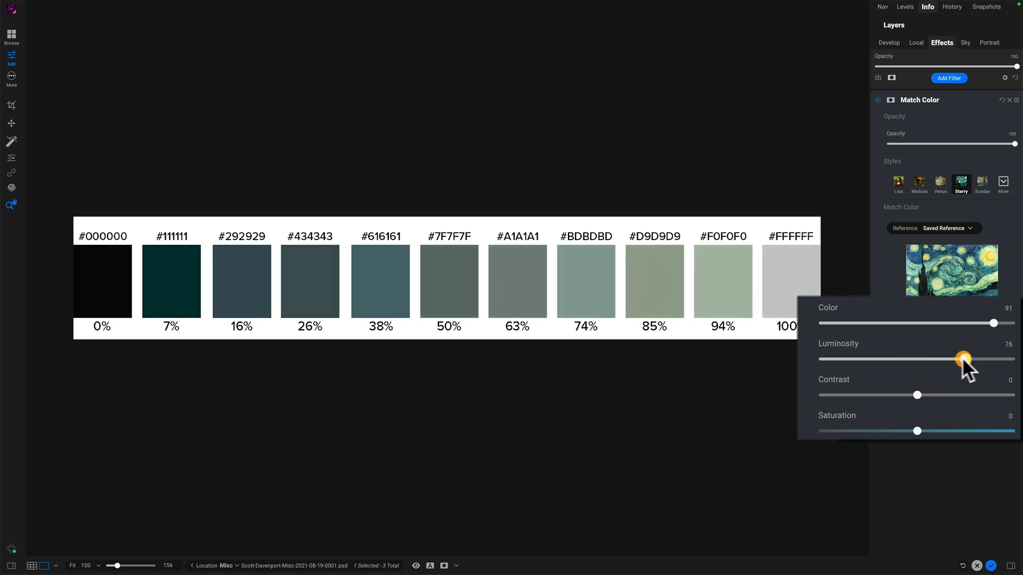
{"action": "double_click", "coordinate": [832, 341]}
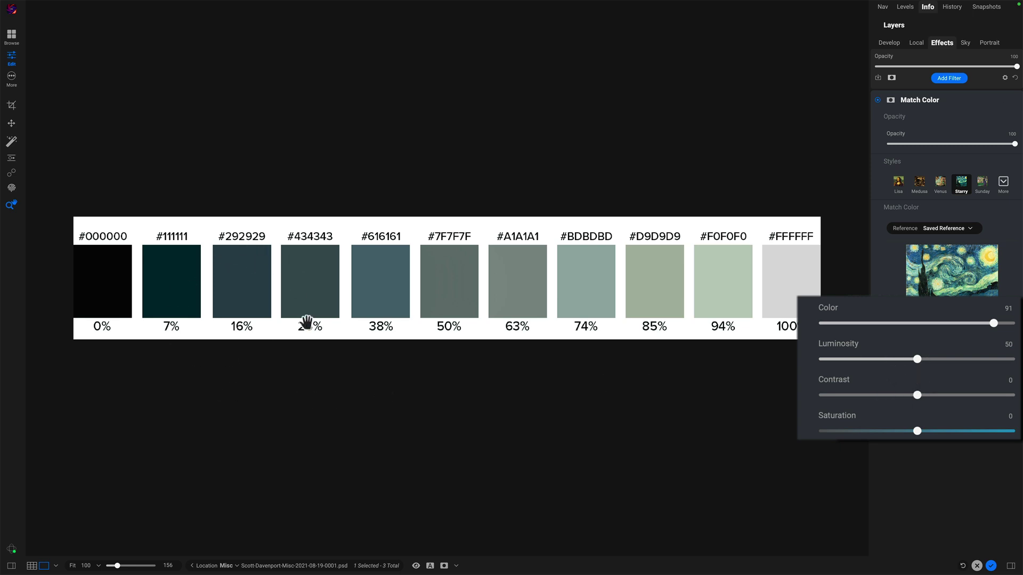
{"action": "left_click_drag", "start_coordinate": [917, 359], "coordinate": [966, 358]}
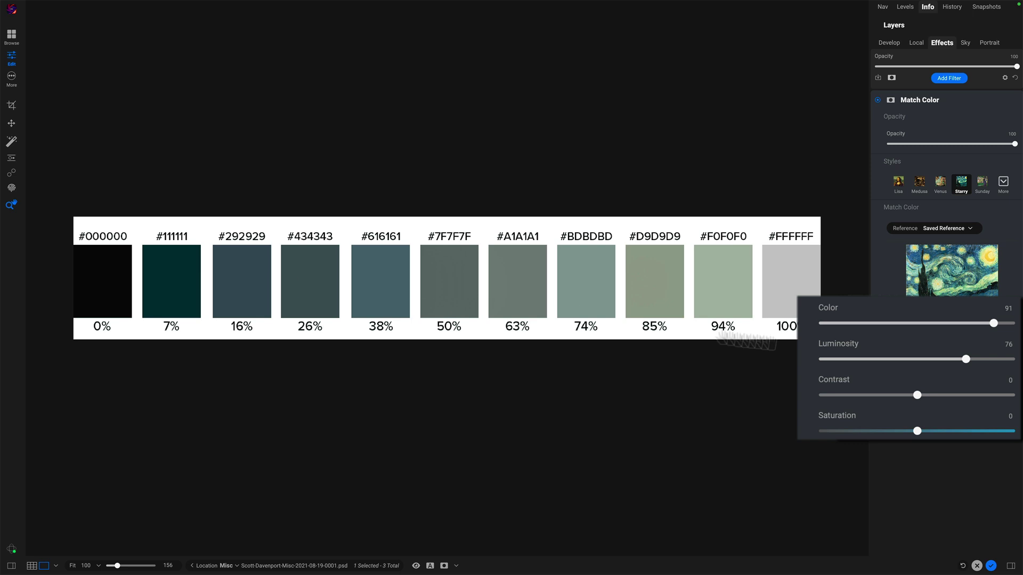
{"action": "double_click", "coordinate": [848, 342]}
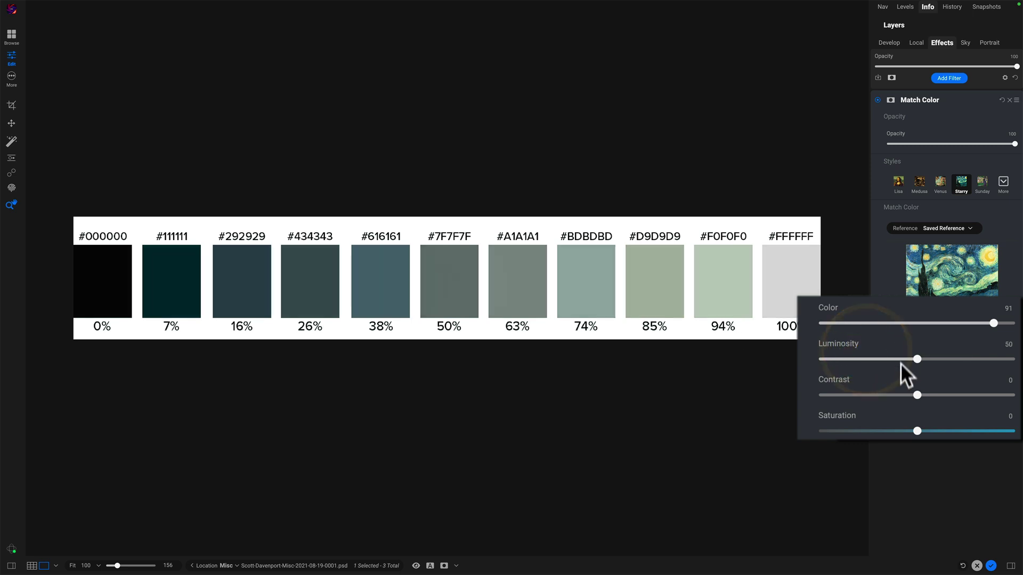
- Try different Contrast and Saturation amounts in the Match Color filter, and reset both to 0
{"action": "left_click_drag", "start_coordinate": [920, 393], "coordinate": [887, 397]}
{"action": "double_click", "coordinate": [839, 382]}
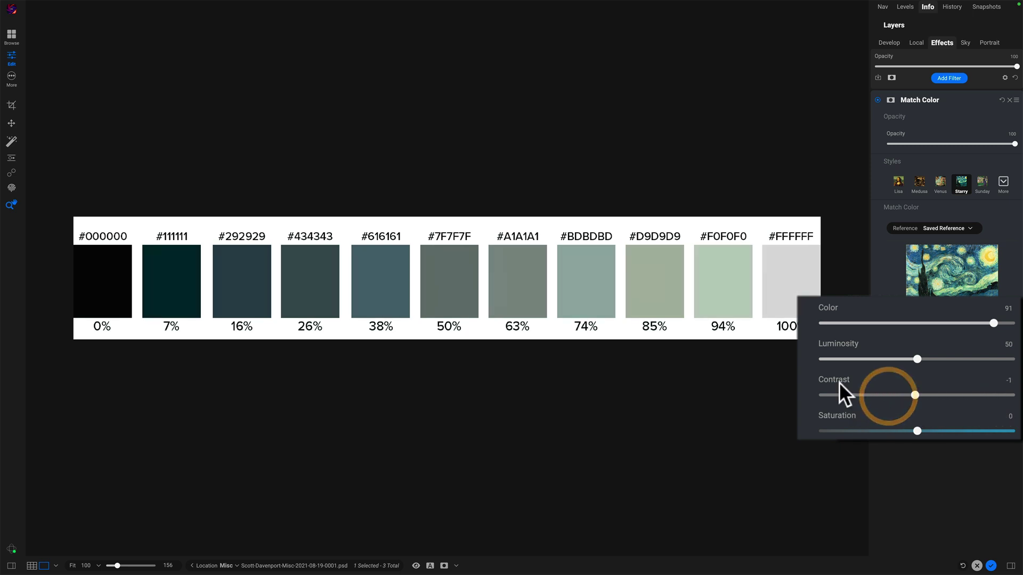
{"action": "mouse_move", "coordinate": [916, 431]}
{"action": "left_mouse_down"}
{"action": "mouse_move", "coordinate": [989, 427]}
{"action": "mouse_move", "coordinate": [906, 434]}
{"action": "left_mouse_up"}
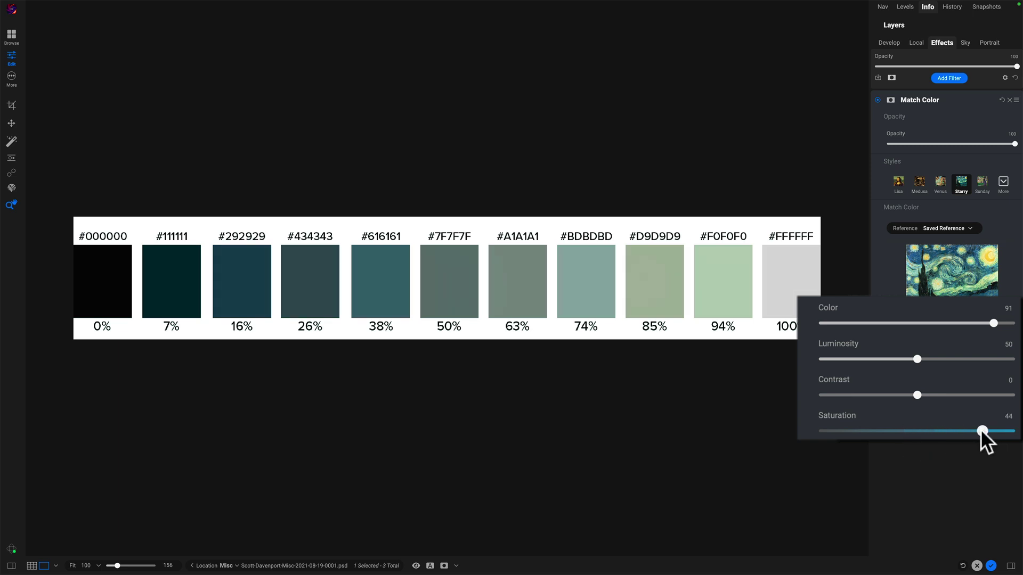
{"action": "left_click_drag", "start_coordinate": [981, 428], "coordinate": [905, 432]}
{"action": "double_click", "coordinate": [903, 400]}
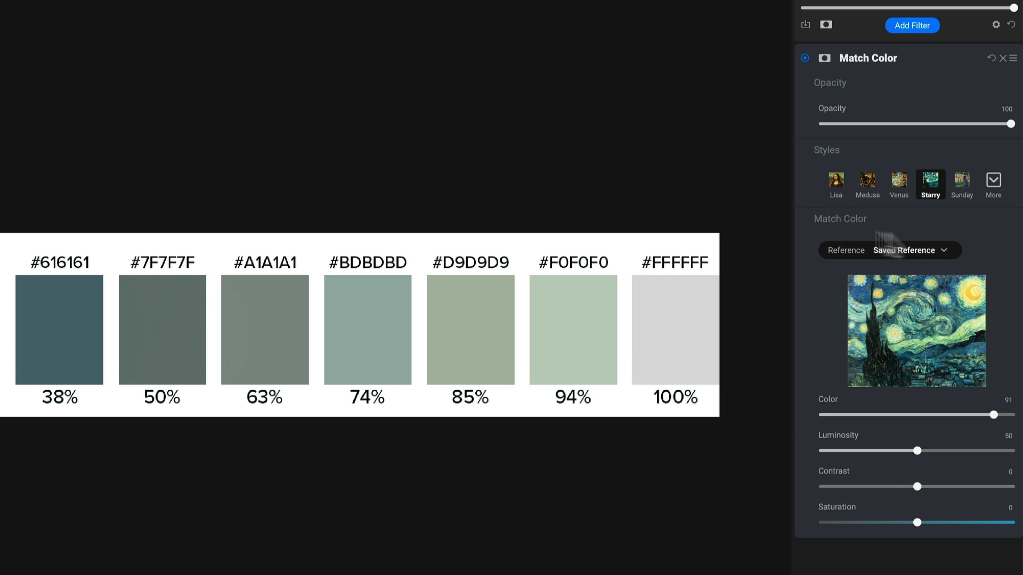
- Use the recent San Diego photo as the Match Color reference, with Color at 92, Luminosity at 55 and Contrast at 2
{"action": "left_click", "coordinate": [947, 250]}
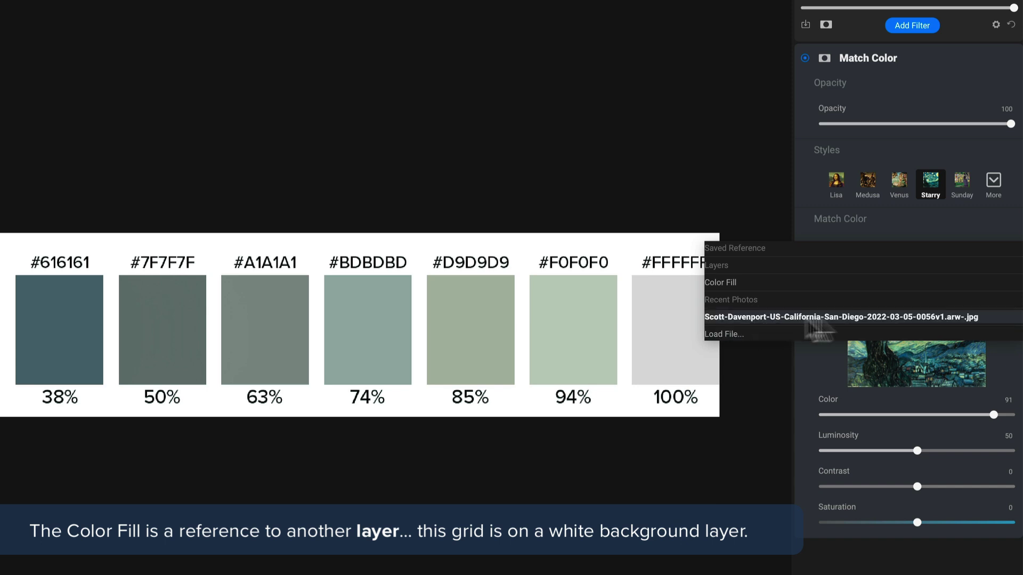
{"action": "left_click", "coordinate": [919, 317]}
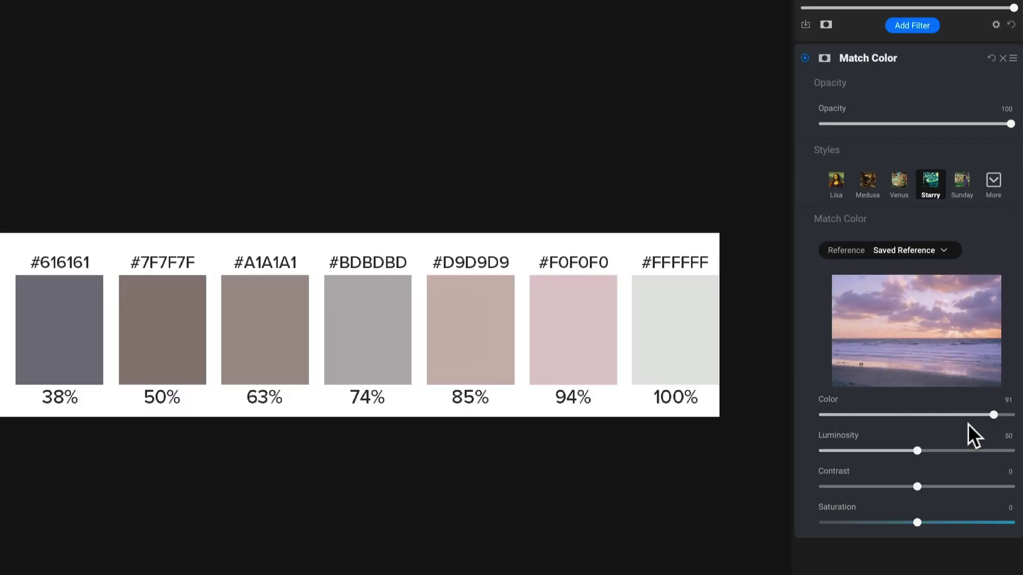
{"action": "left_click", "coordinate": [933, 415]}
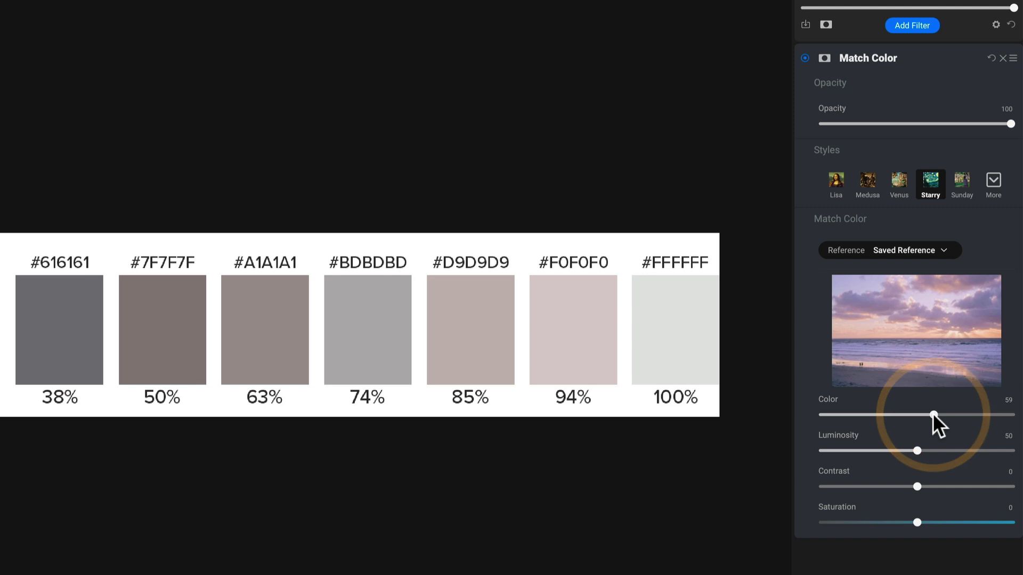
{"action": "left_click", "coordinate": [994, 414]}
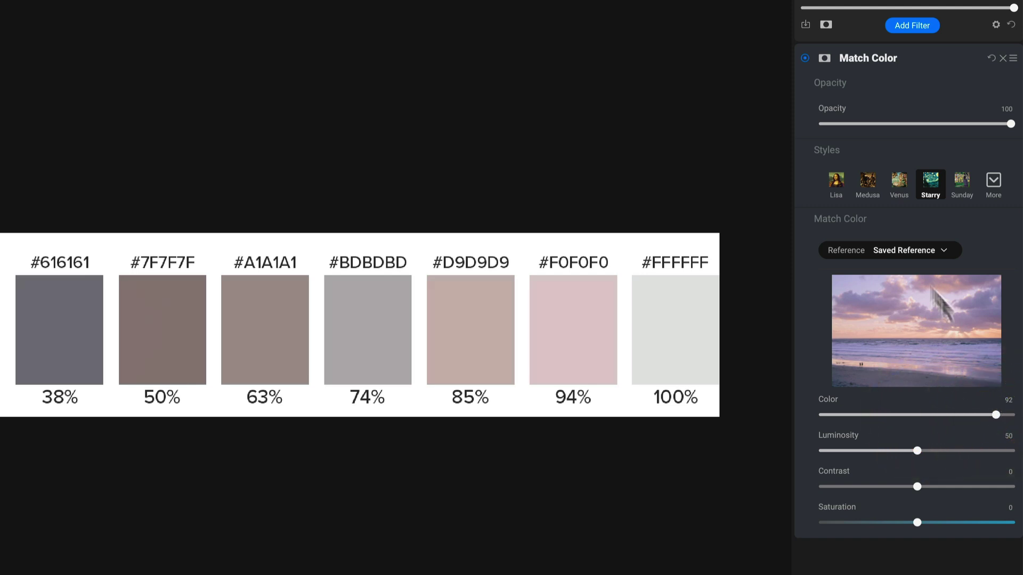
{"action": "left_click", "coordinate": [925, 451]}
{"action": "left_click", "coordinate": [918, 486]}
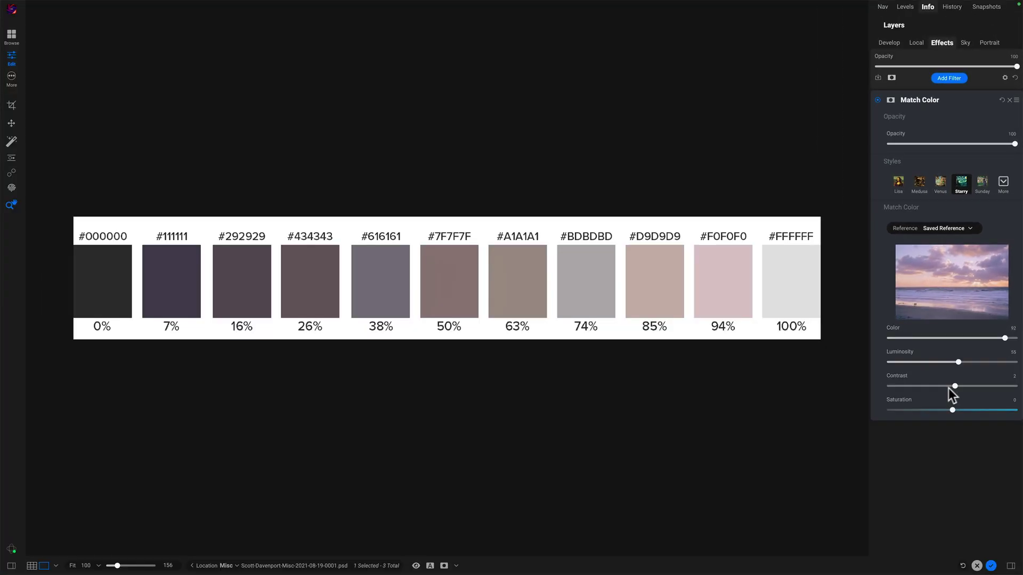
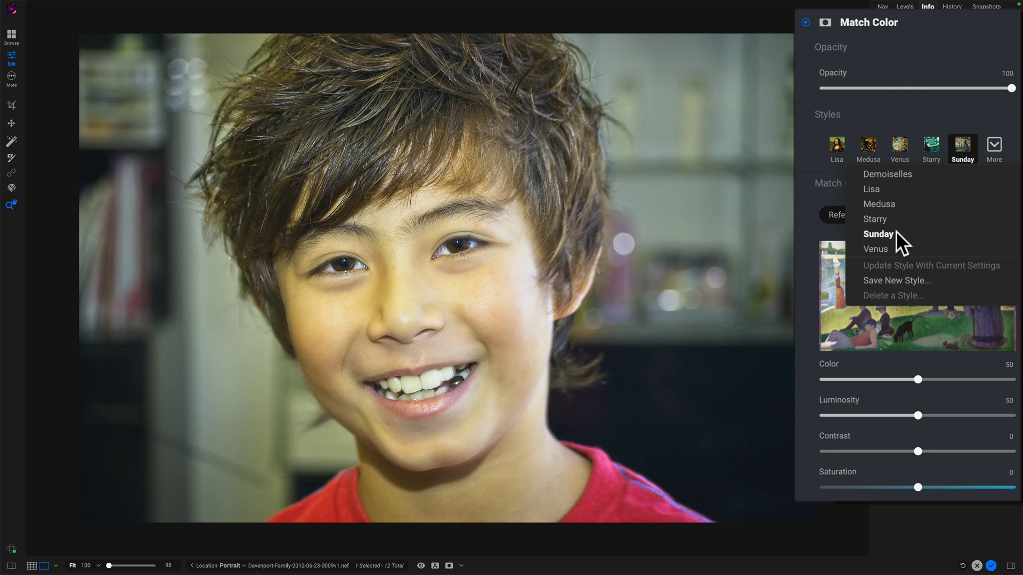
- Apply the Sunday style to the boy's portrait and set the Match Color filter's opacity to 74
{"action": "left_click", "coordinate": [896, 233]}
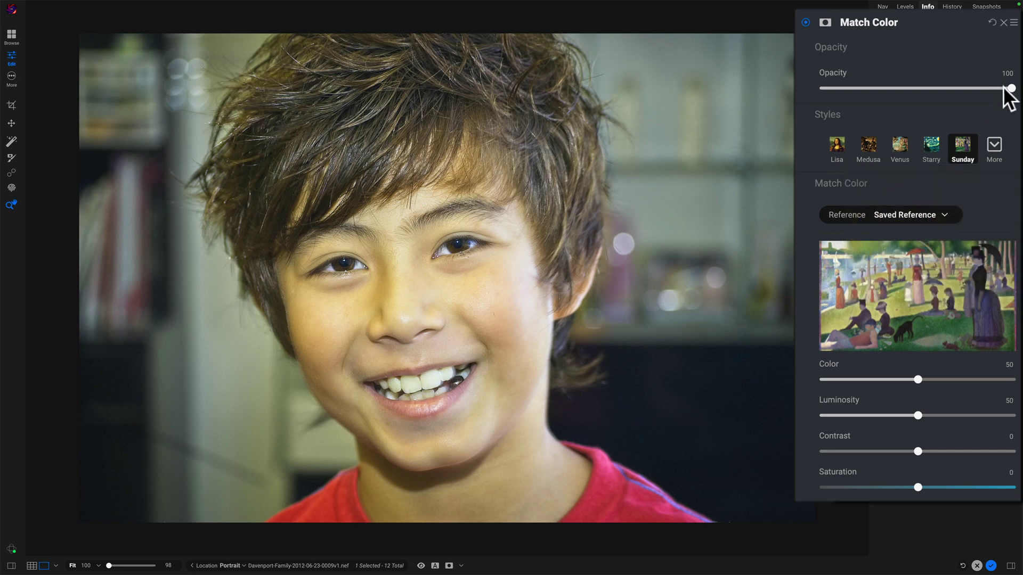
{"action": "left_click_drag", "start_coordinate": [1009, 88], "coordinate": [960, 87]}
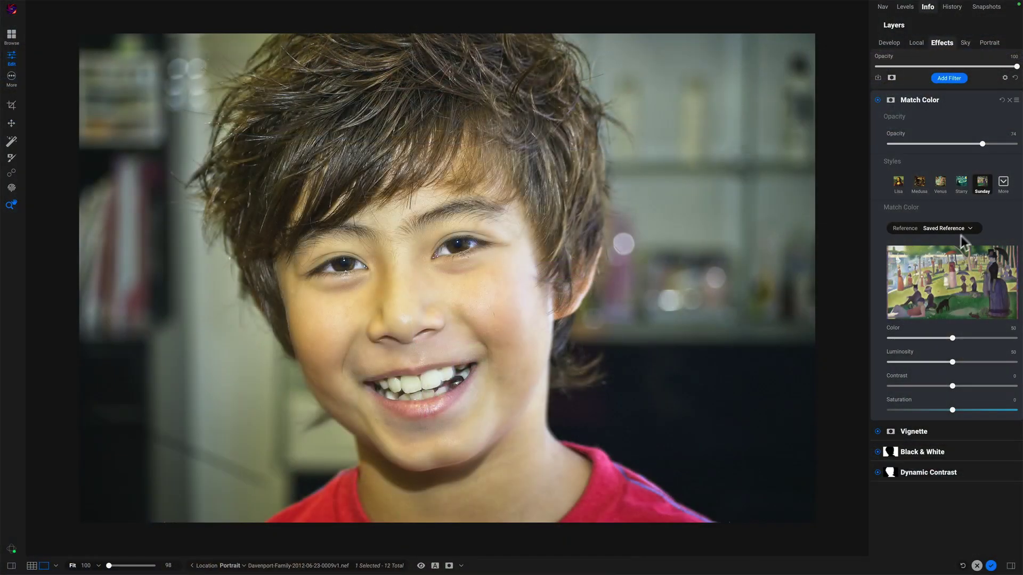
- Replace the portrait's Match Color reference with the recent San Diego photo and slightly lower the filter's opacity
{"action": "left_click", "coordinate": [970, 229]}
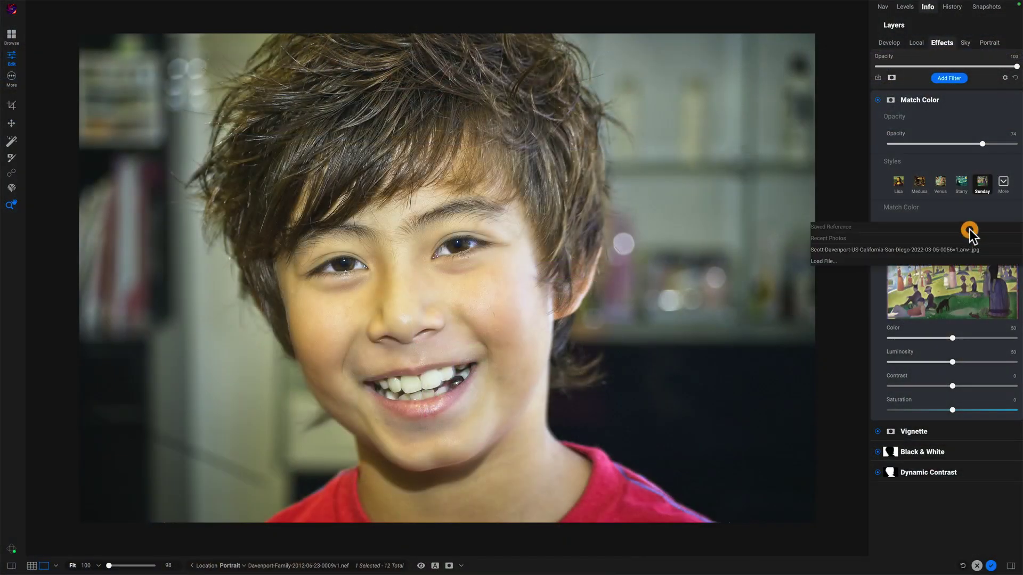
{"action": "left_click", "coordinate": [909, 249]}
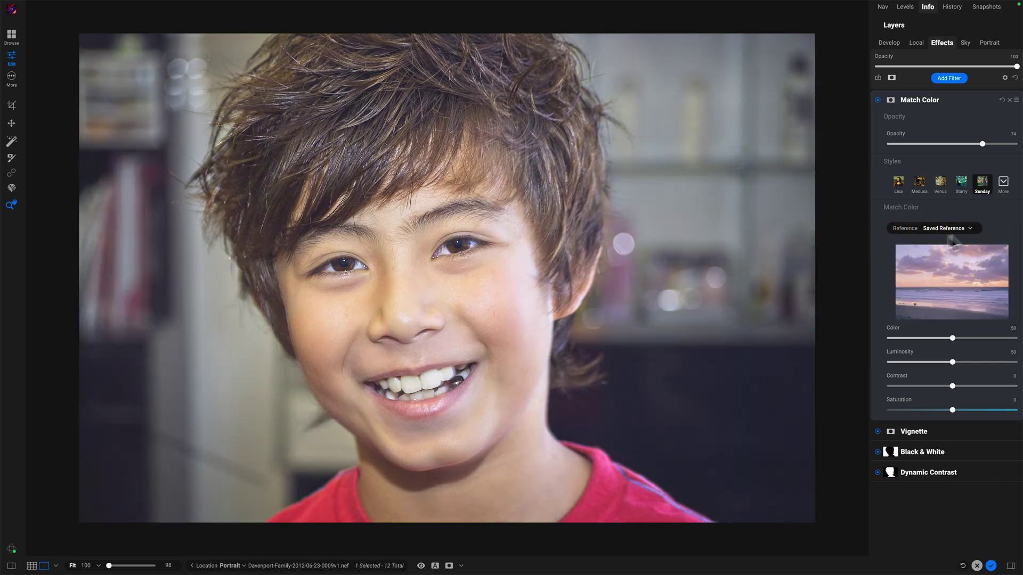
{"action": "mouse_move", "coordinate": [983, 144]}
{"action": "left_mouse_down"}
{"action": "mouse_move", "coordinate": [960, 144]}
{"action": "mouse_move", "coordinate": [977, 144]}
{"action": "left_mouse_up"}
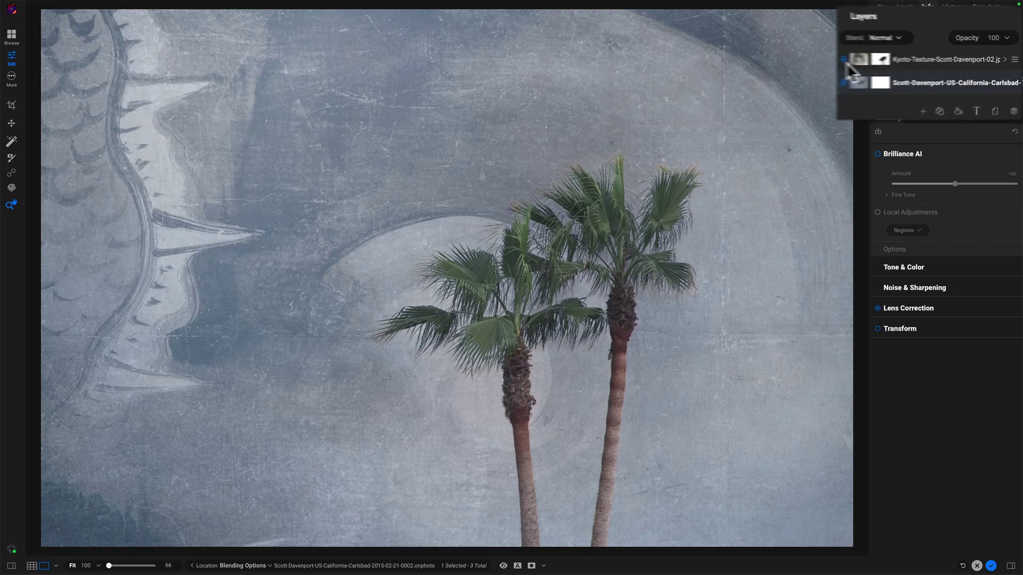
- Compare the palm tree composite with the Kyoto texture layer hidden and shown
{"action": "left_click", "coordinate": [877, 60]}
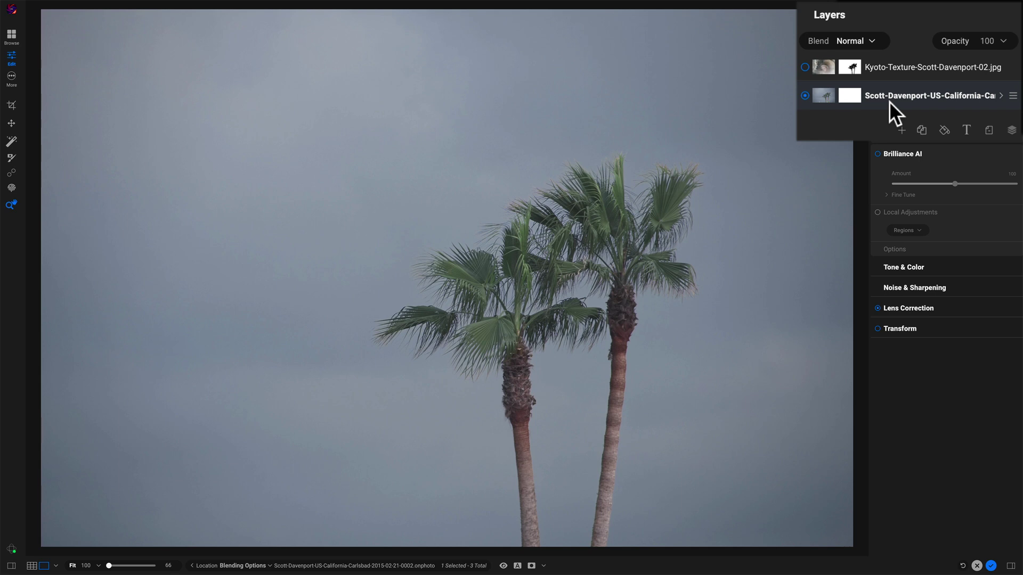
{"action": "left_click", "coordinate": [804, 66]}
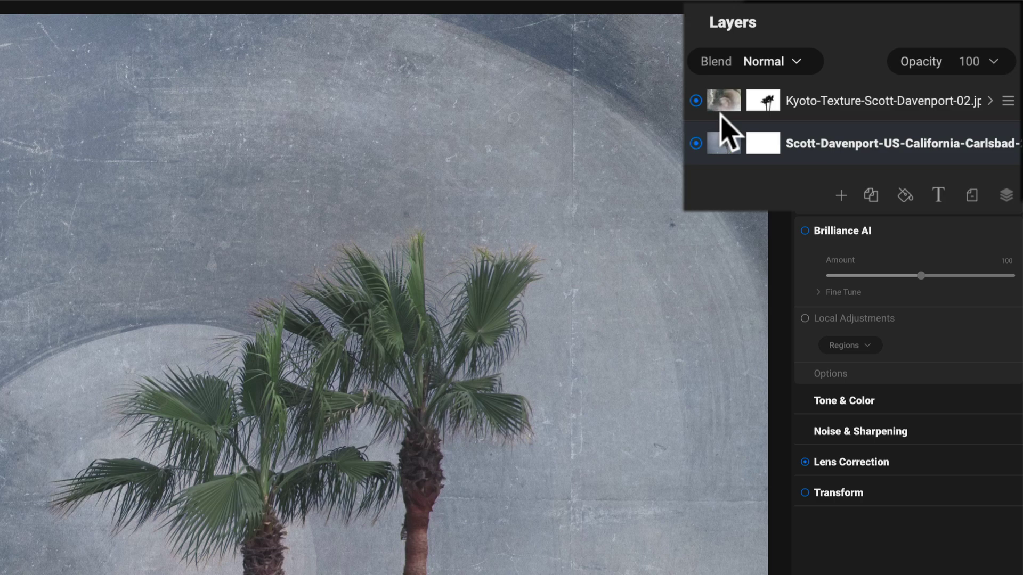
- Add a Match Color filter to the palm tree photo layer, using the Kyoto texture layer as its reference
{"action": "left_click", "coordinate": [822, 151]}
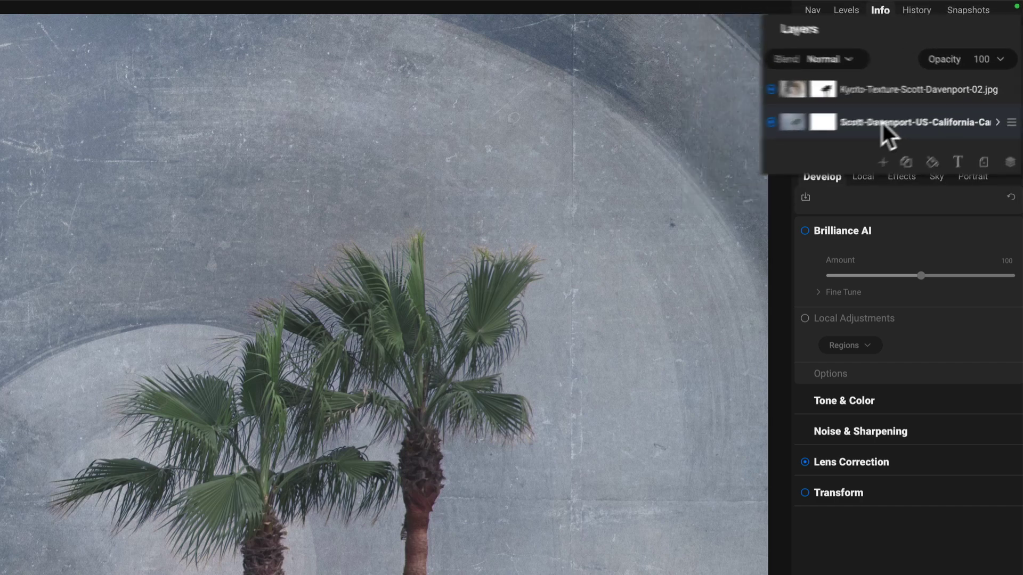
{"action": "left_click", "coordinate": [897, 177]}
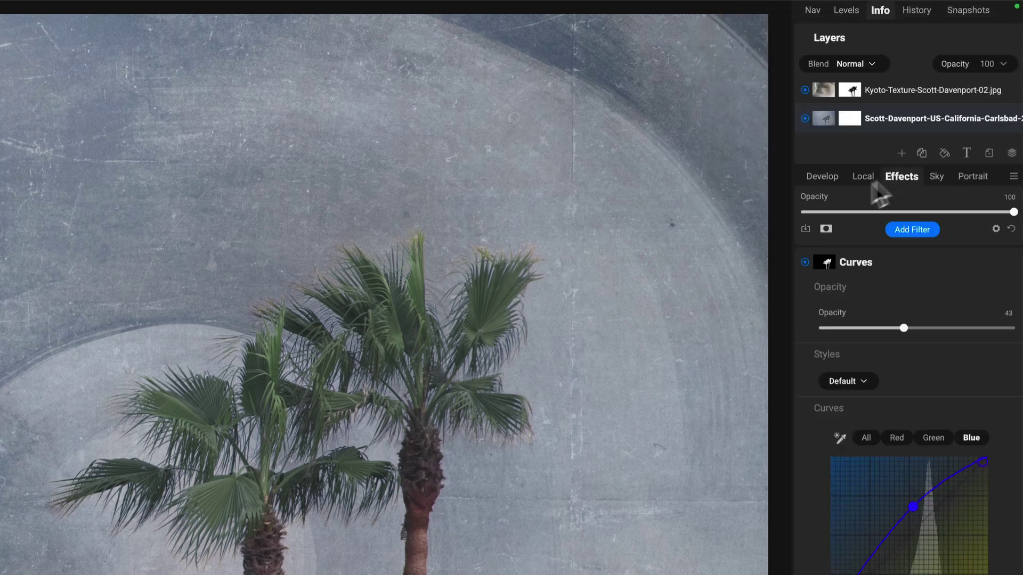
{"action": "left_click", "coordinate": [897, 229]}
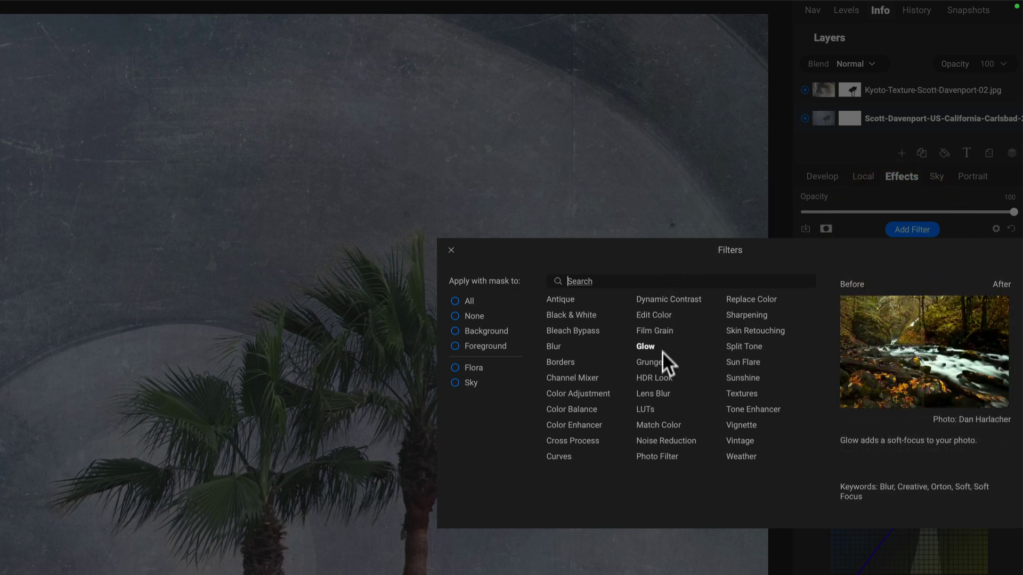
{"action": "left_click", "coordinate": [663, 425]}
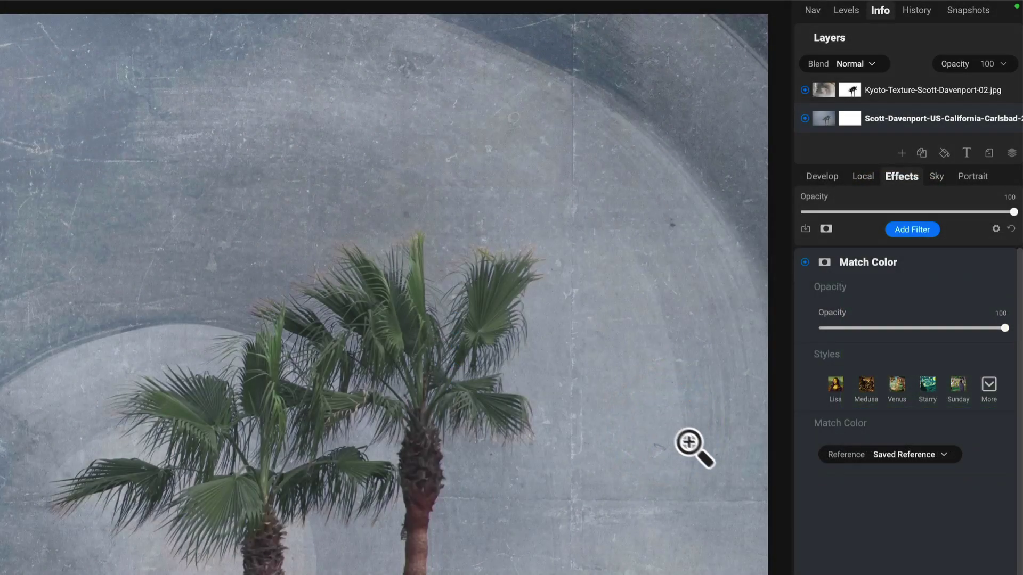
{"action": "left_click", "coordinate": [943, 454]}
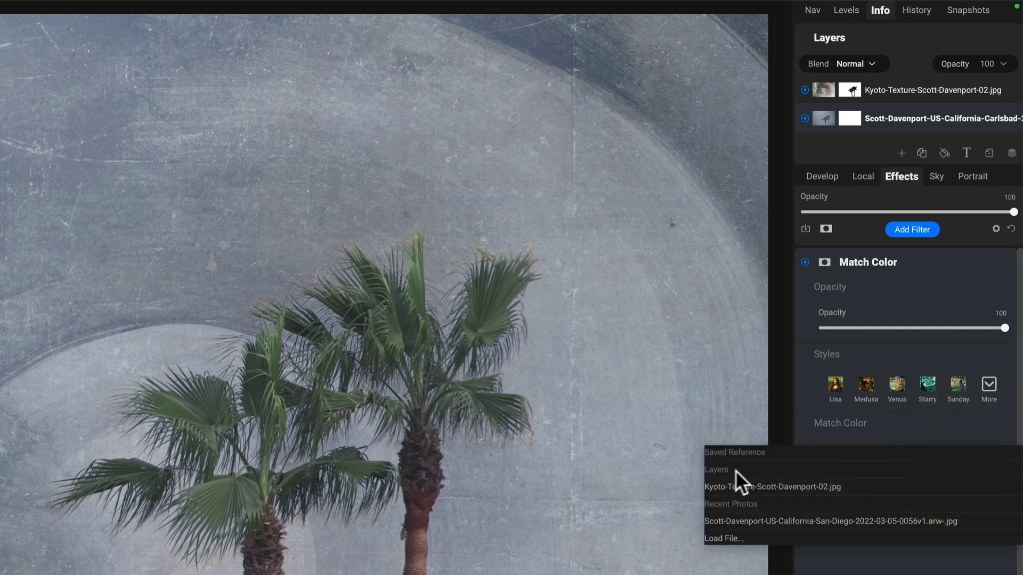
{"action": "left_click", "coordinate": [837, 486]}
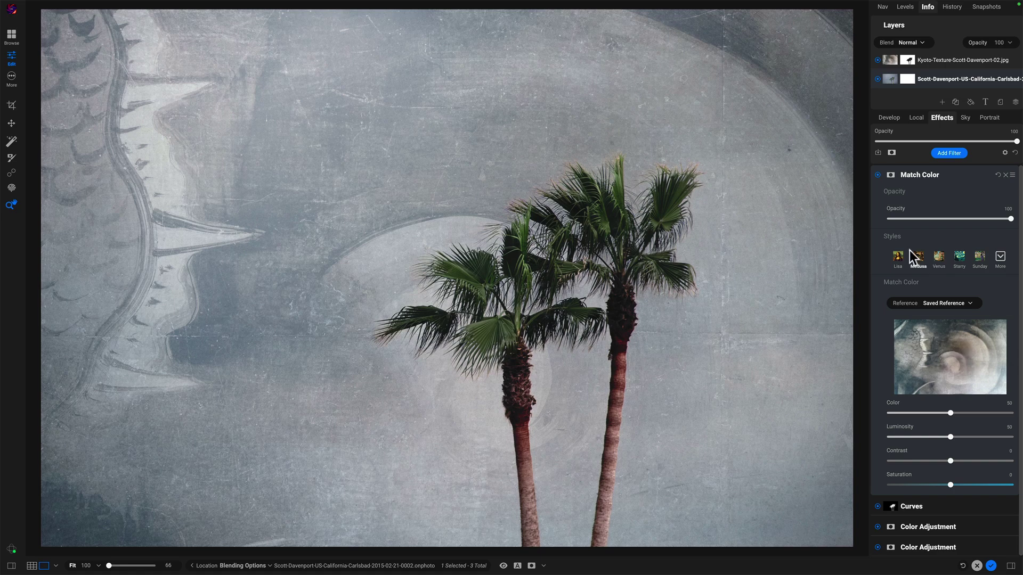
- Compare the composite with Match Color off and on, and hide the Kyoto texture layer to inspect the recolored palm photo
{"action": "left_click", "coordinate": [877, 175]}
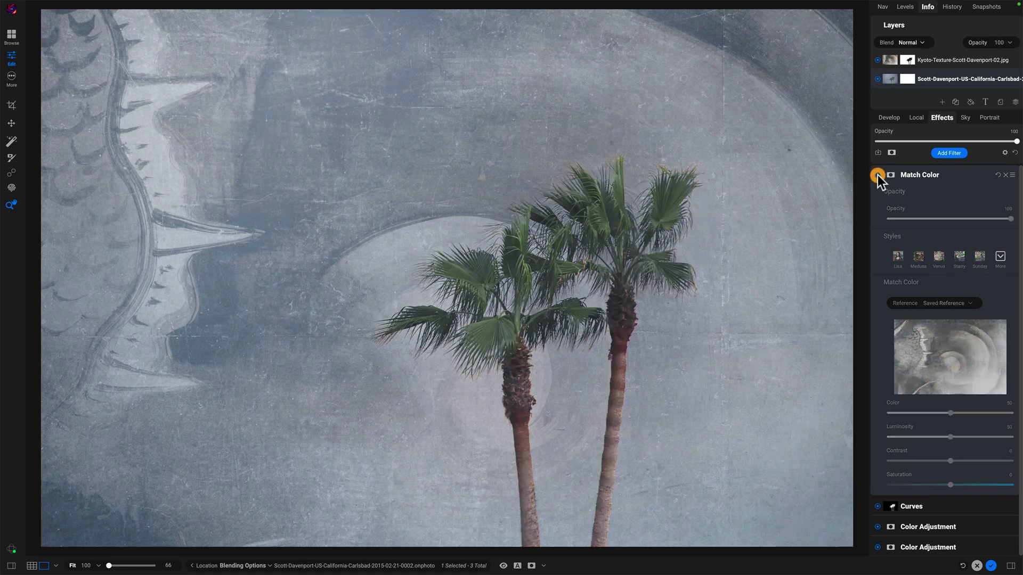
{"action": "left_click", "coordinate": [877, 175]}
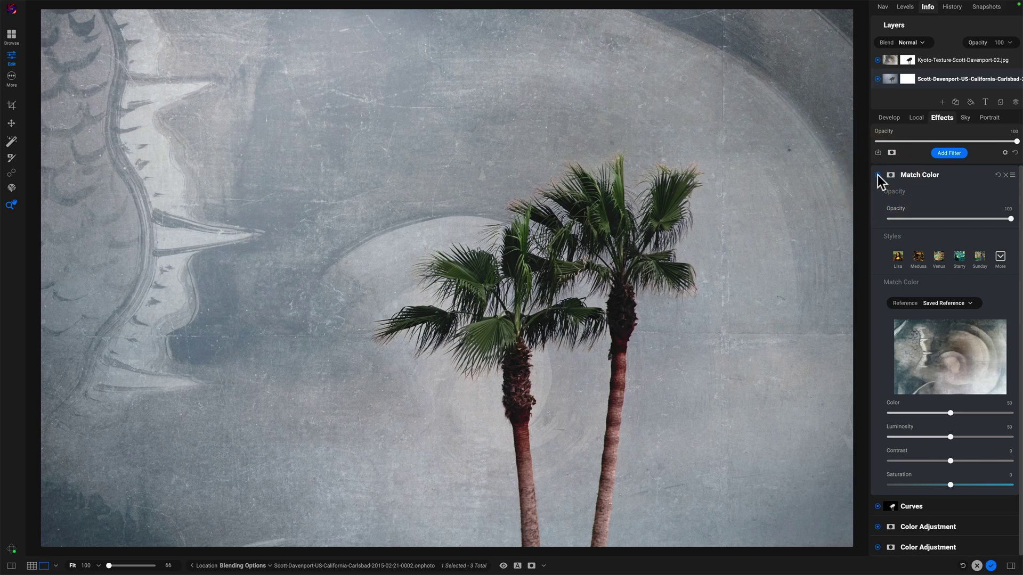
{"action": "left_click", "coordinate": [877, 59]}
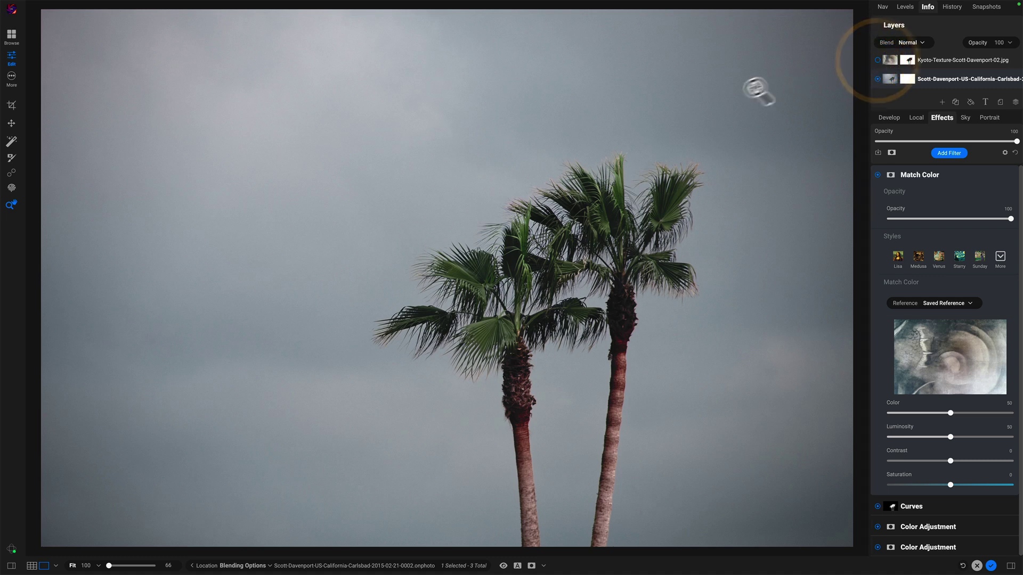
- Set Match Color's Color to 33 and Luminosity to 53, slightly lower its Contrast, and show the Kyoto texture layer again
{"action": "left_click", "coordinate": [878, 175]}
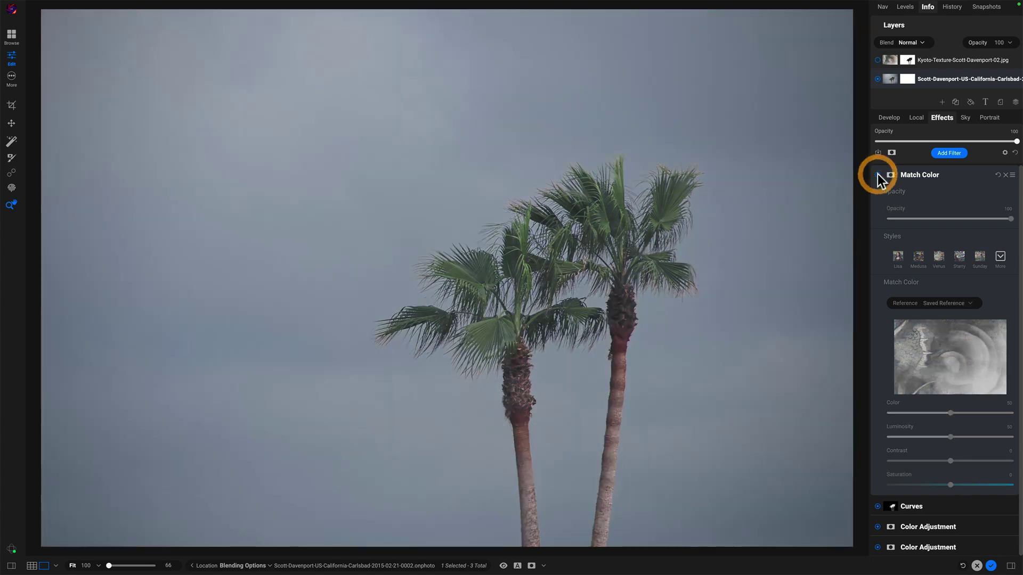
{"action": "left_click", "coordinate": [877, 175]}
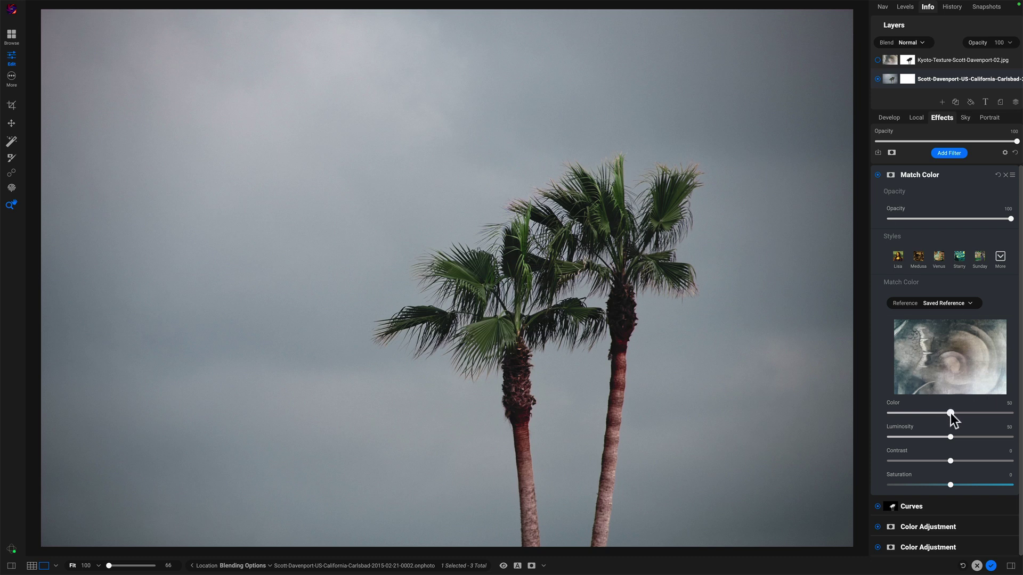
{"action": "left_click_drag", "start_coordinate": [950, 413], "coordinate": [939, 460]}
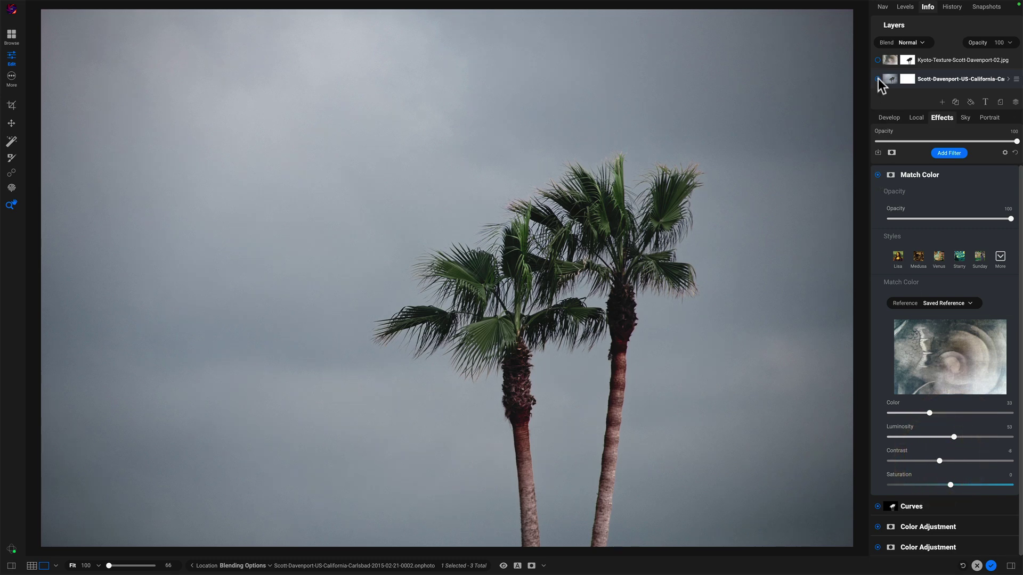
{"action": "left_click", "coordinate": [877, 60]}
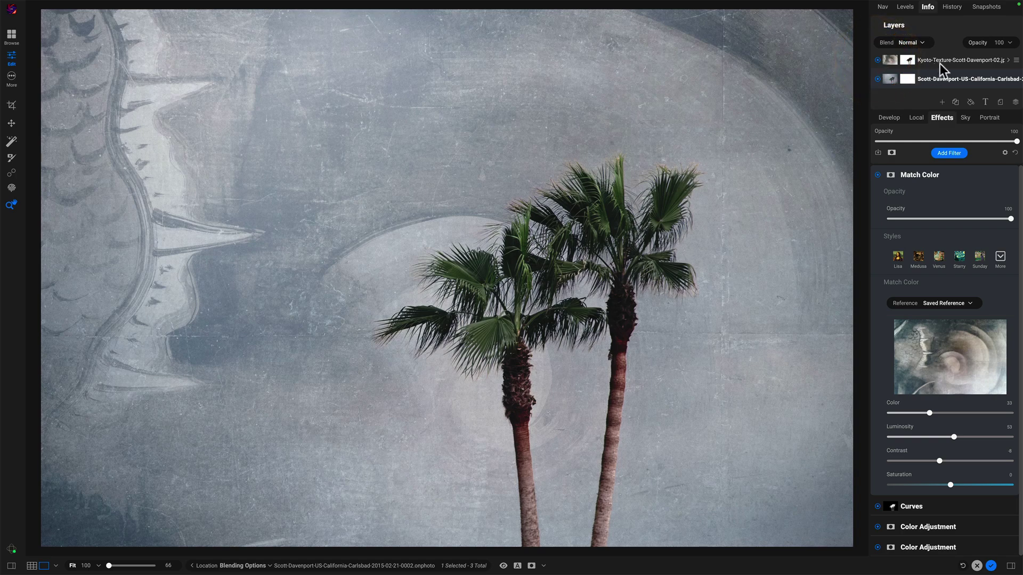
- Compare the palm tree composite repeatedly with the adjusted Match Color filter off and on, leaving the filter enabled
{"action": "left_click", "coordinate": [877, 174]}
{"action": "left_click", "coordinate": [878, 174]}
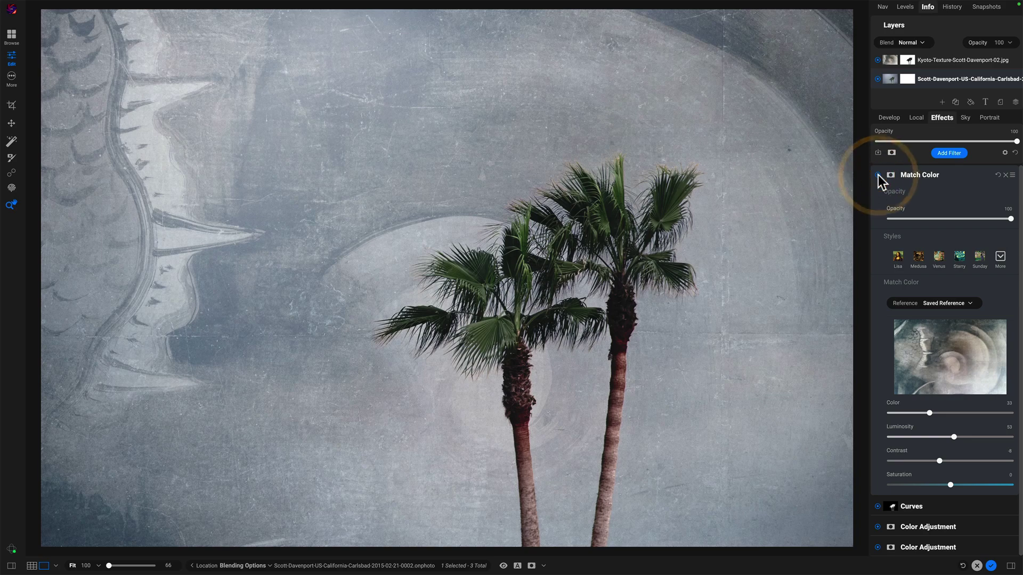
{"action": "left_click", "coordinate": [878, 175]}
{"action": "left_click", "coordinate": [877, 174]}
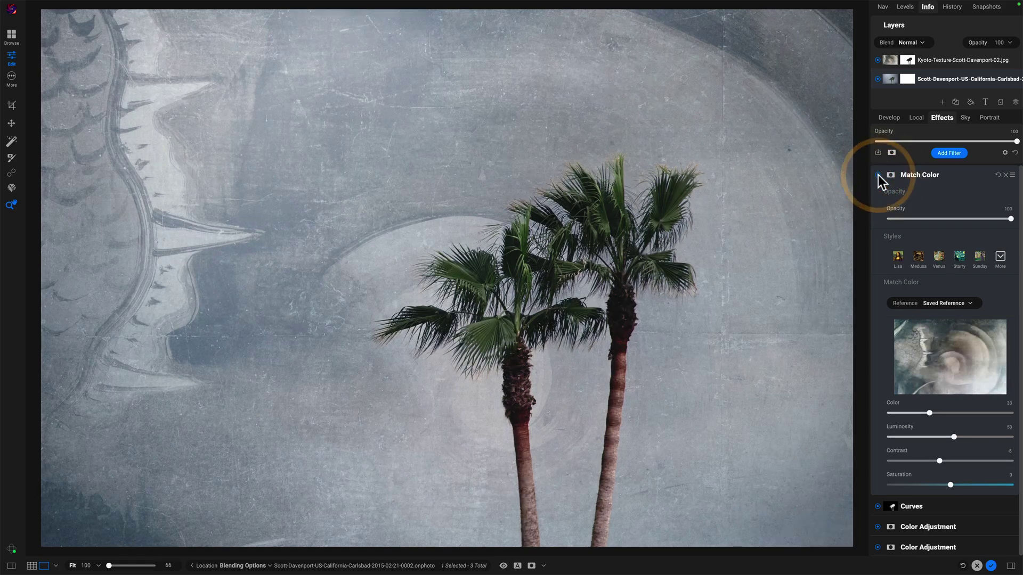
{"action": "left_click", "coordinate": [877, 174]}
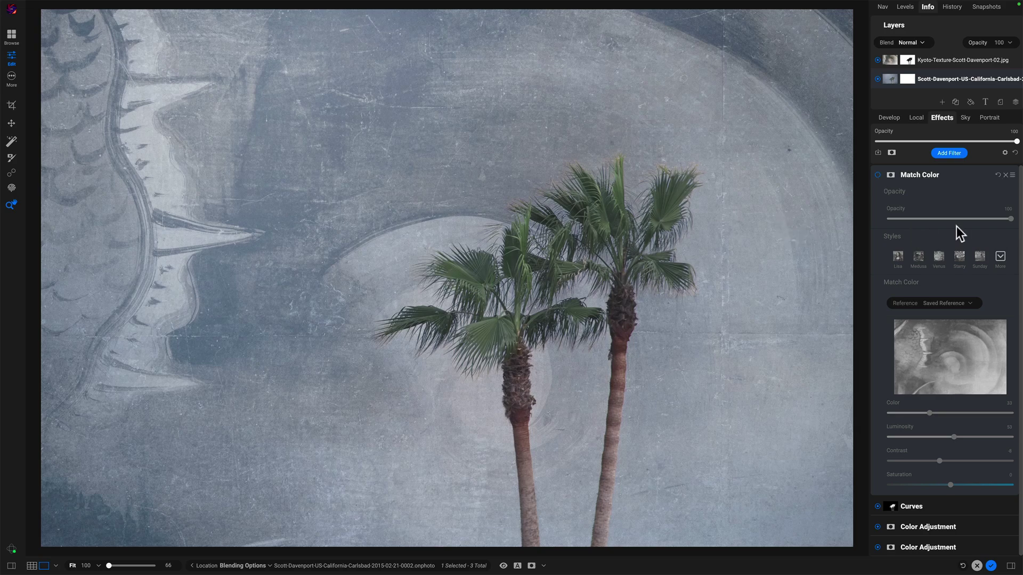
{"action": "left_click", "coordinate": [877, 174]}
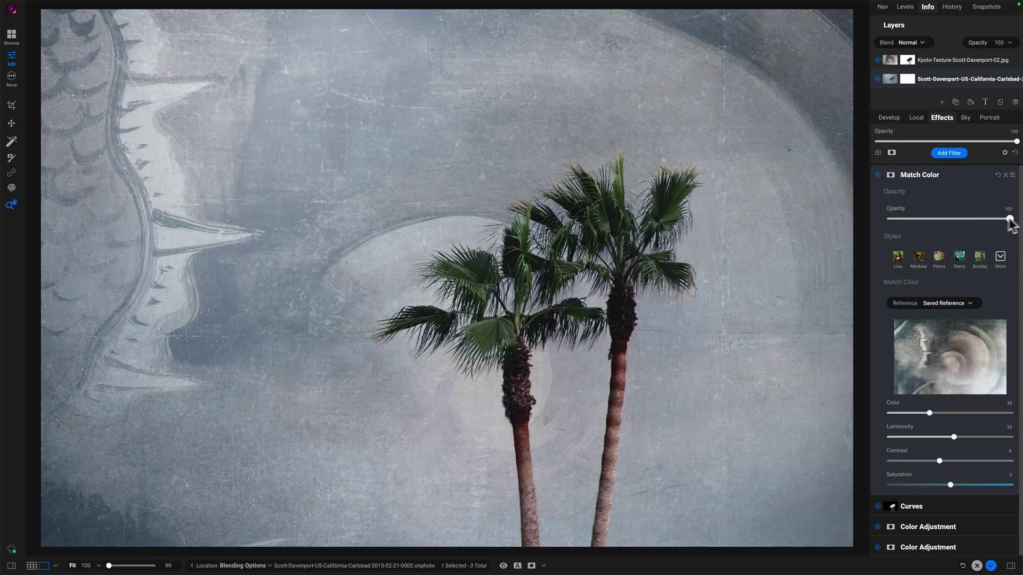
- Lower the Match Color filter's opacity to 59 and check the palm photo with the Kyoto texture layer hidden and shown
{"action": "left_click_drag", "start_coordinate": [1010, 219], "coordinate": [961, 219]}
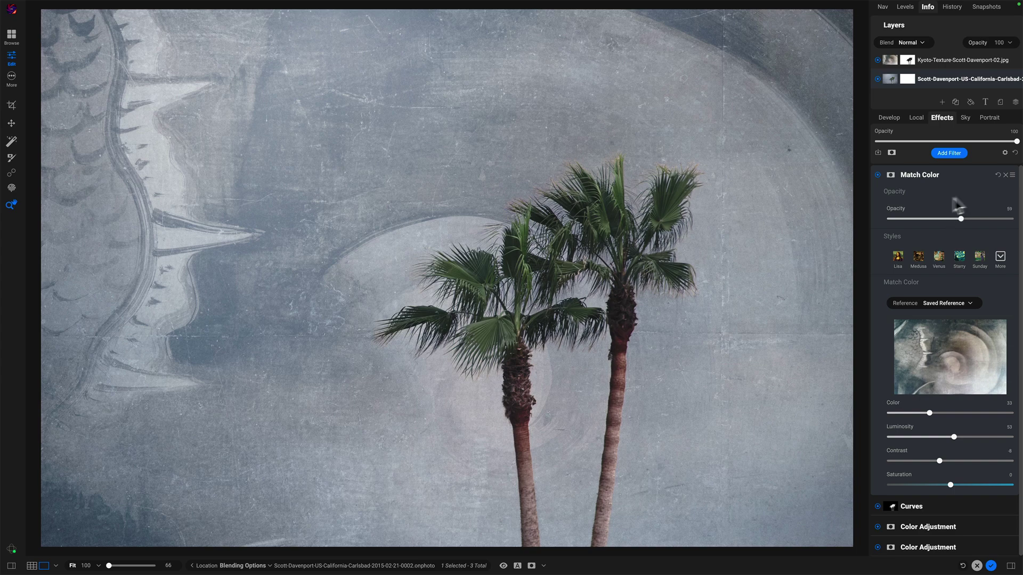
{"action": "left_click", "coordinate": [877, 59]}
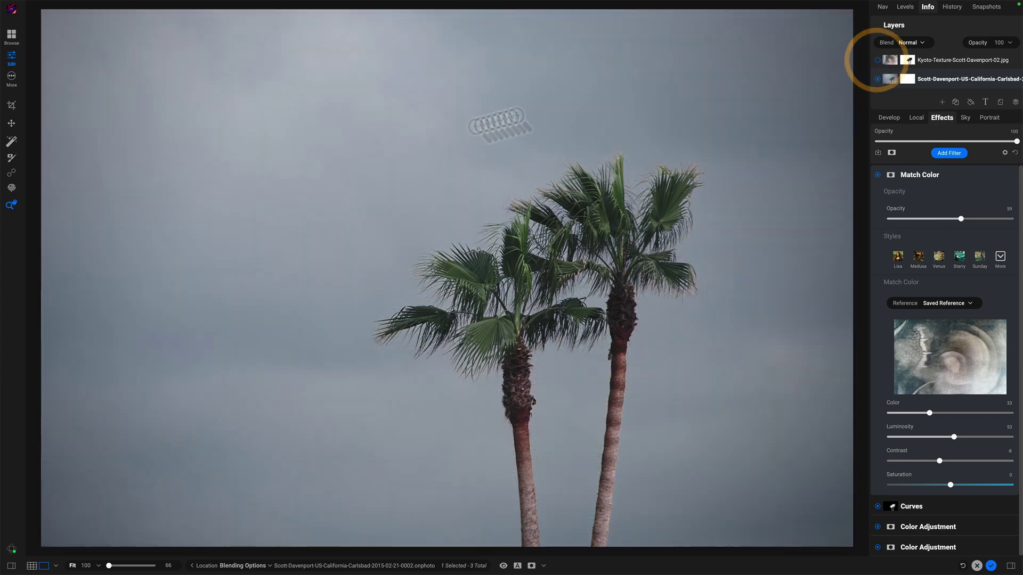
{"action": "left_click", "coordinate": [877, 60]}
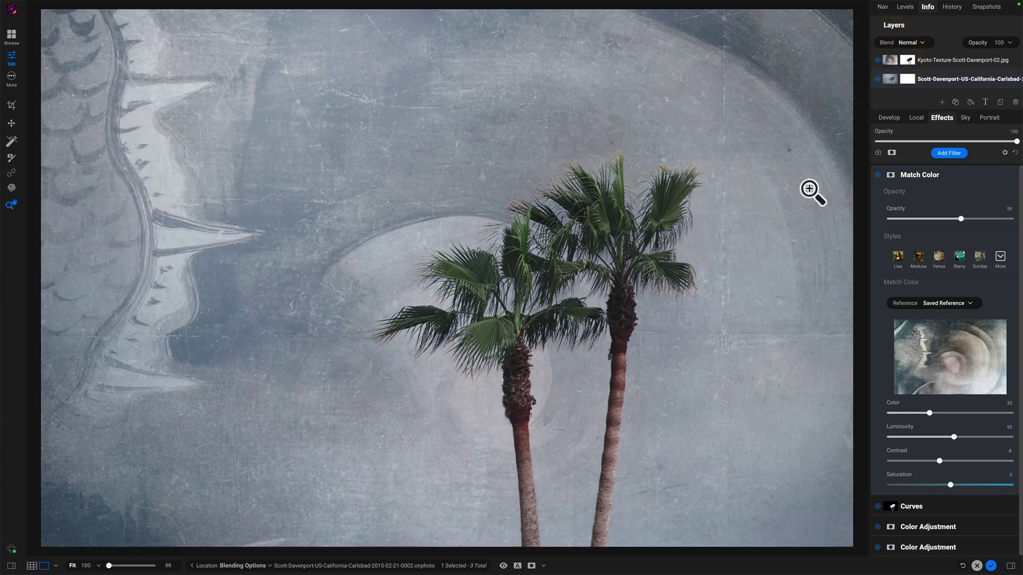